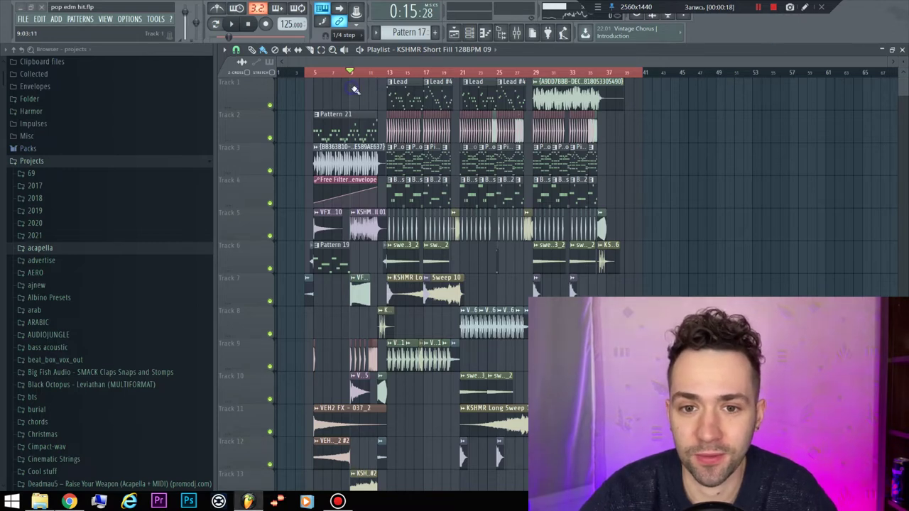
Start playback of the pop edm hit.flp arrangement in the Playlist
key(space)
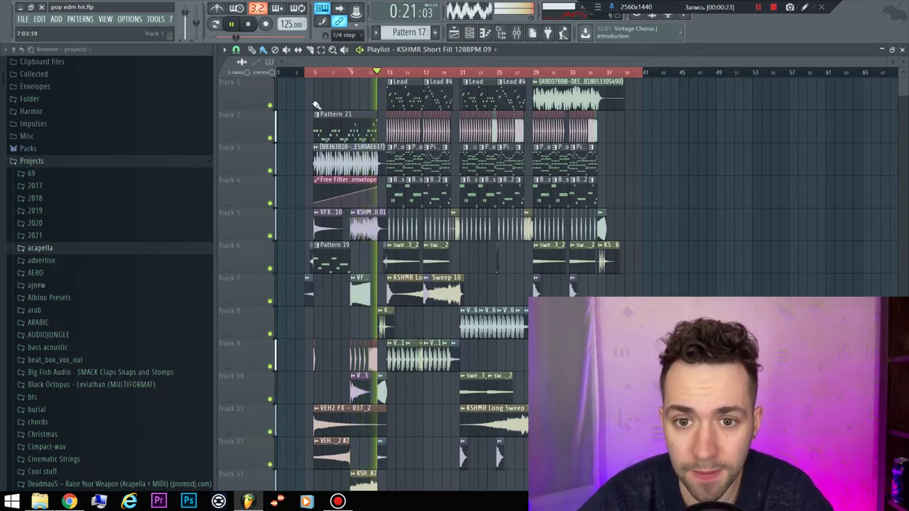
Run the Tools > Macros 'Switch smart disable for all plugins' command four times during playback
click(156, 18)
mouse_move(184, 48)
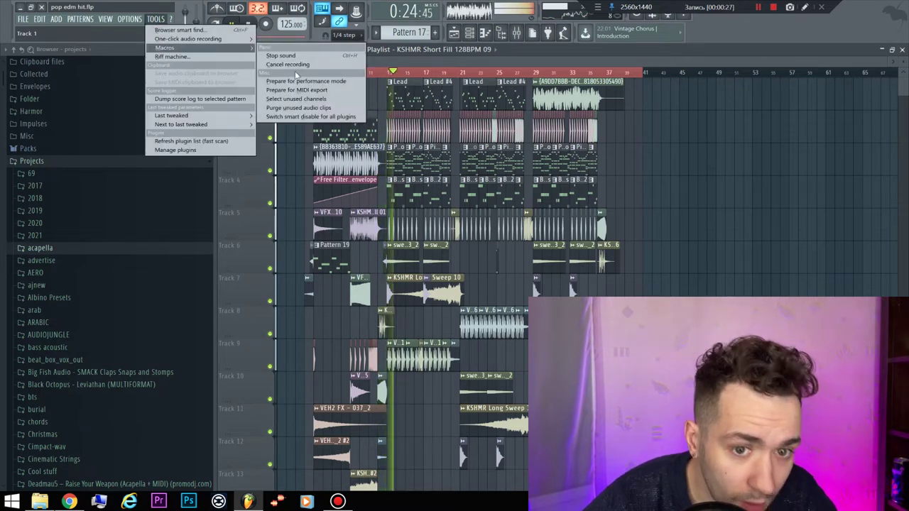
click(304, 117)
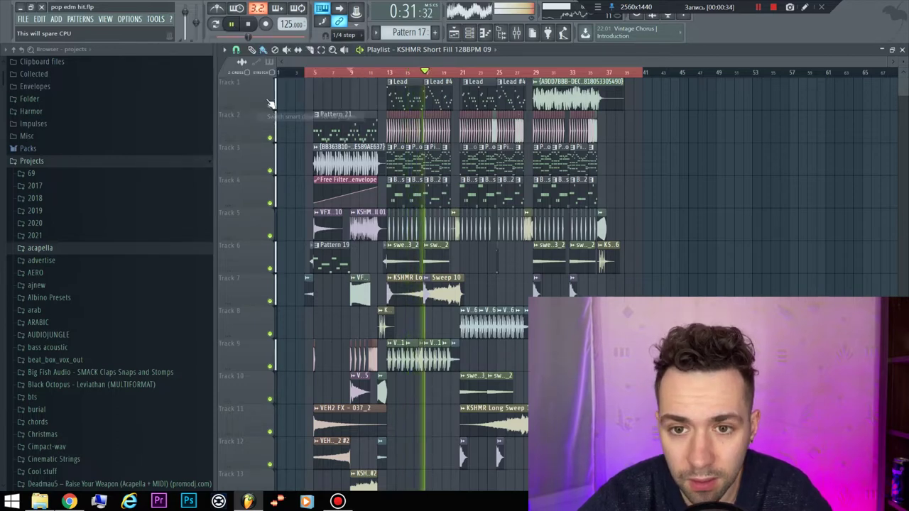
click(155, 18)
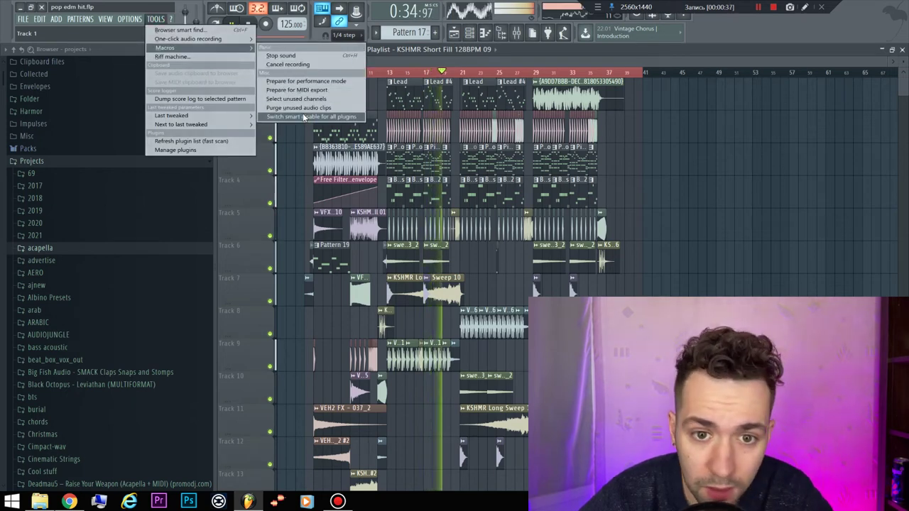
click(297, 117)
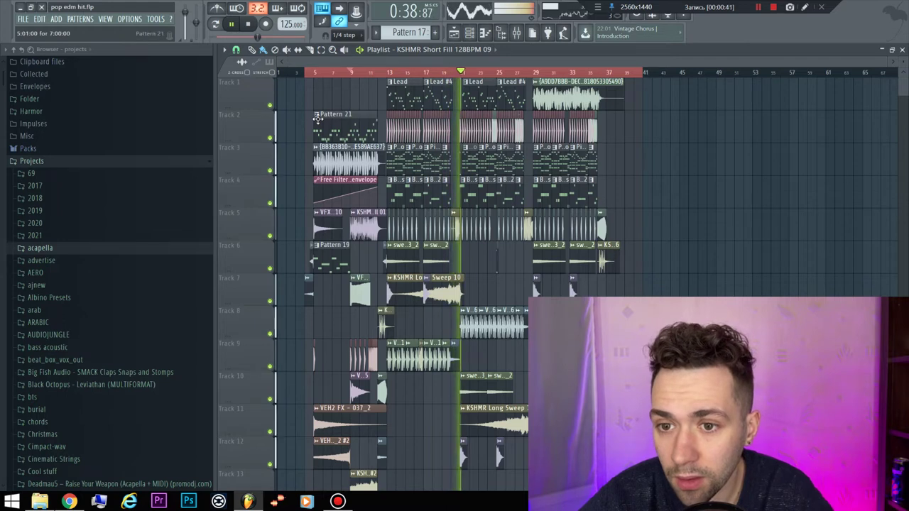
click(156, 20)
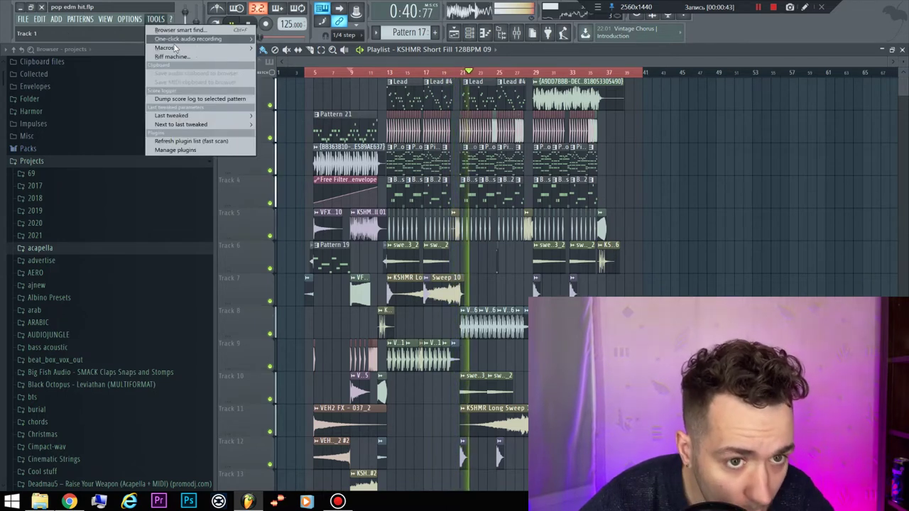
click(290, 118)
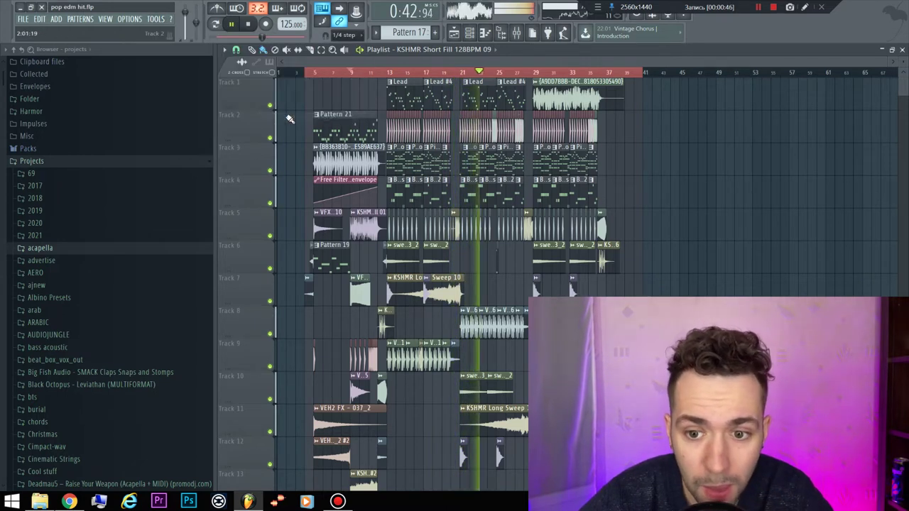
click(156, 19)
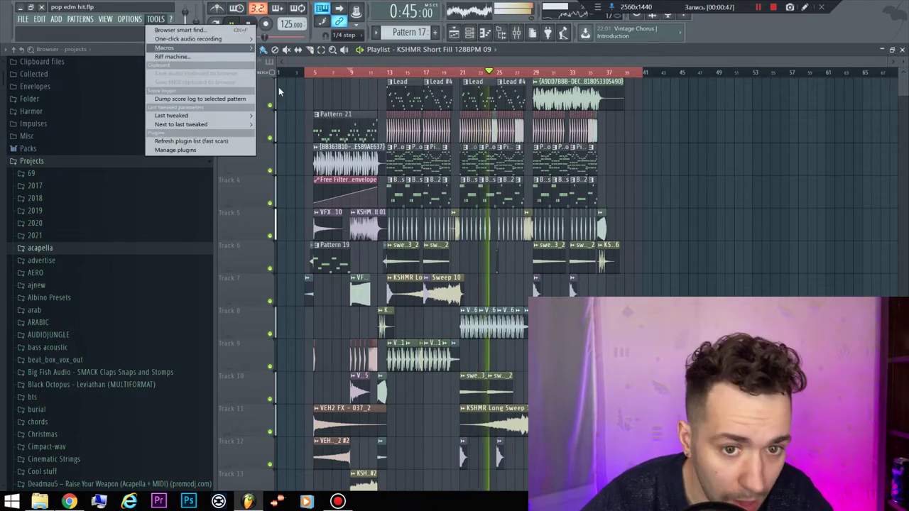
mouse_move(184, 48)
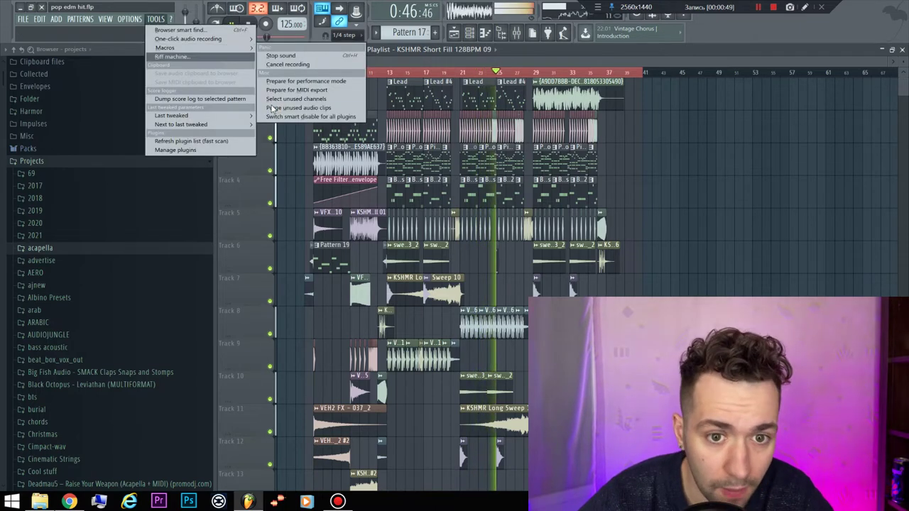
click(306, 117)
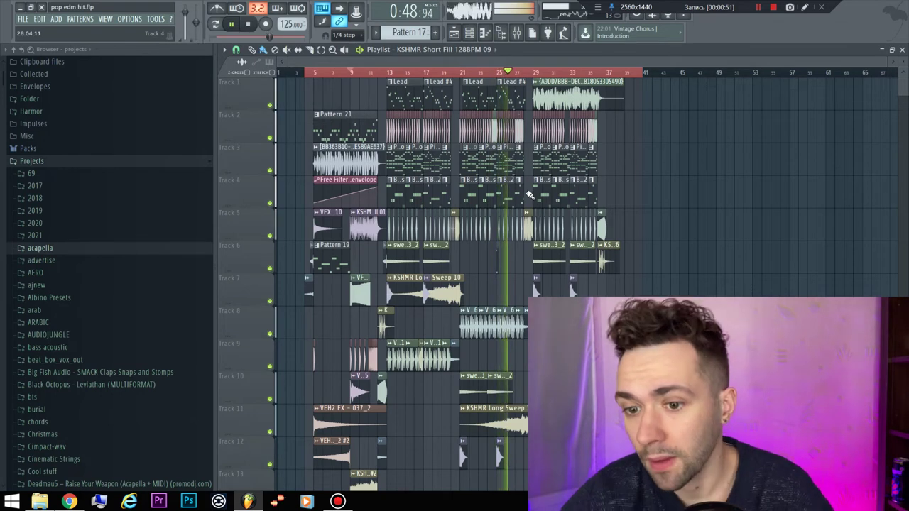
Stop playback, put the song position at bar 13, and zoom in the playlist
key(space)
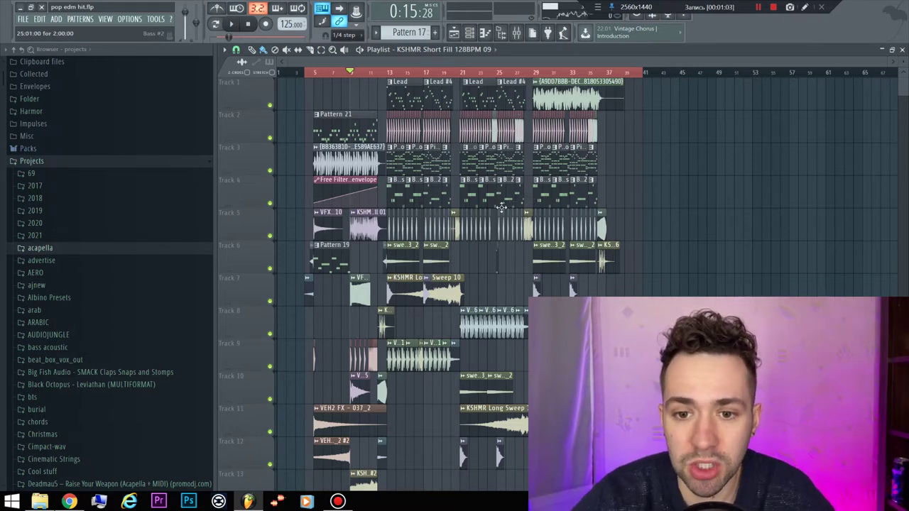
click(390, 74)
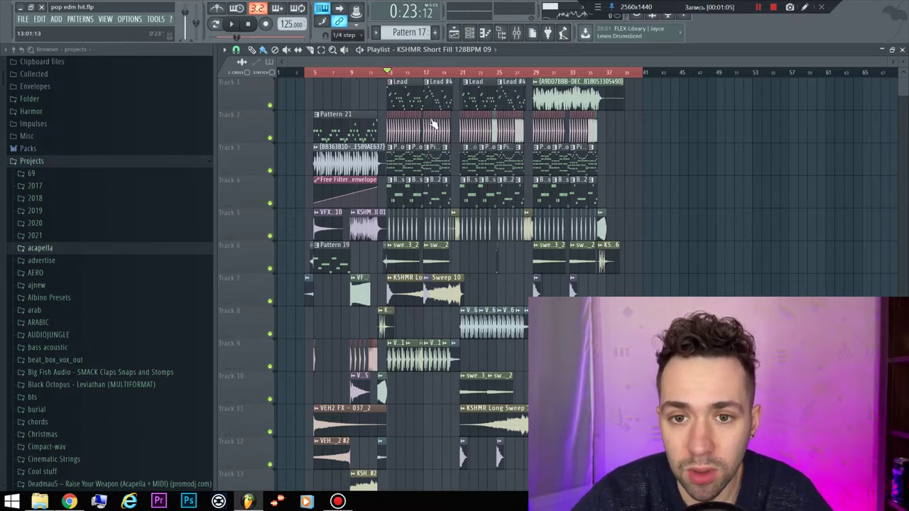
scroll(391, 74, up, 5)
From the start of bar 13, solo Track 1's Lead clips and briefly play them
click(351, 74)
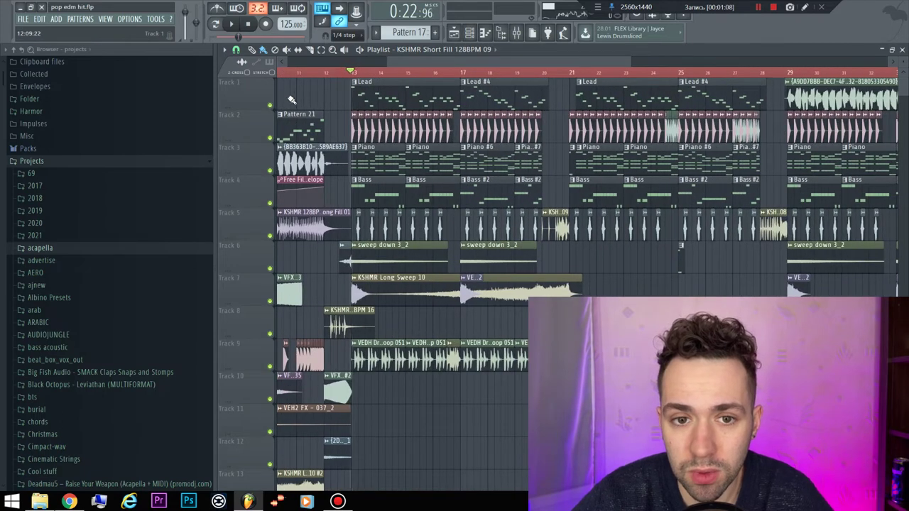
key(space)
right_click(270, 105)
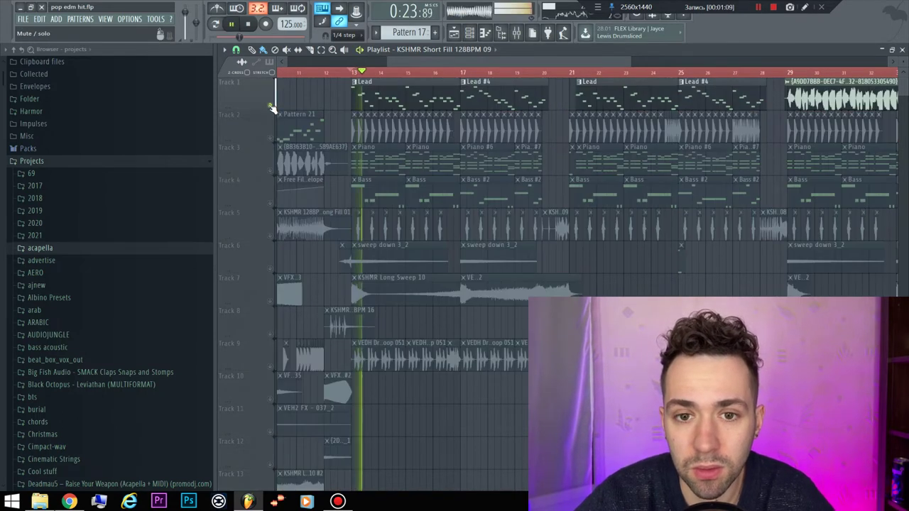
key(space)
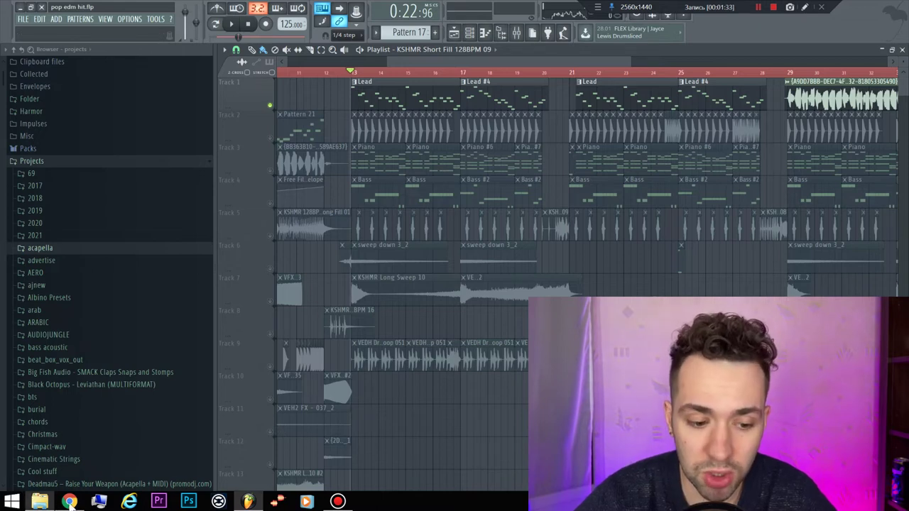
mouse_move(69, 501)
key(alt+Tab)
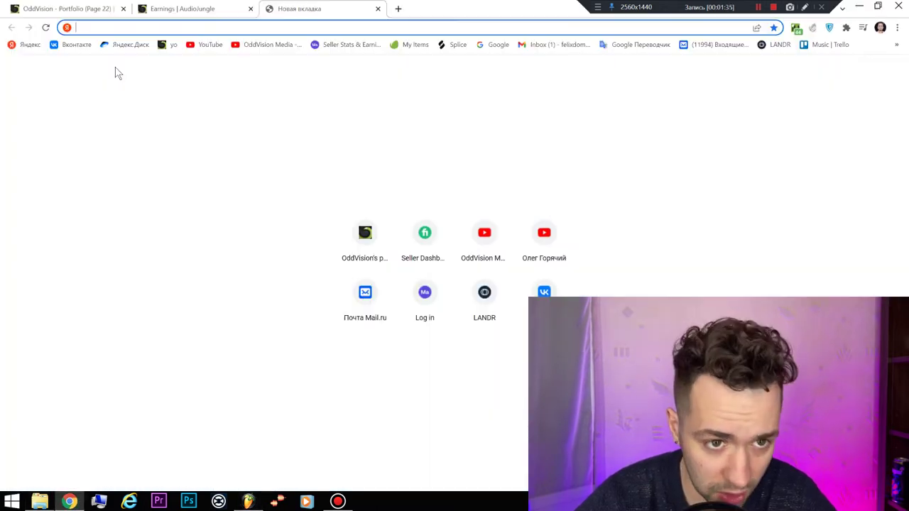
click(165, 9)
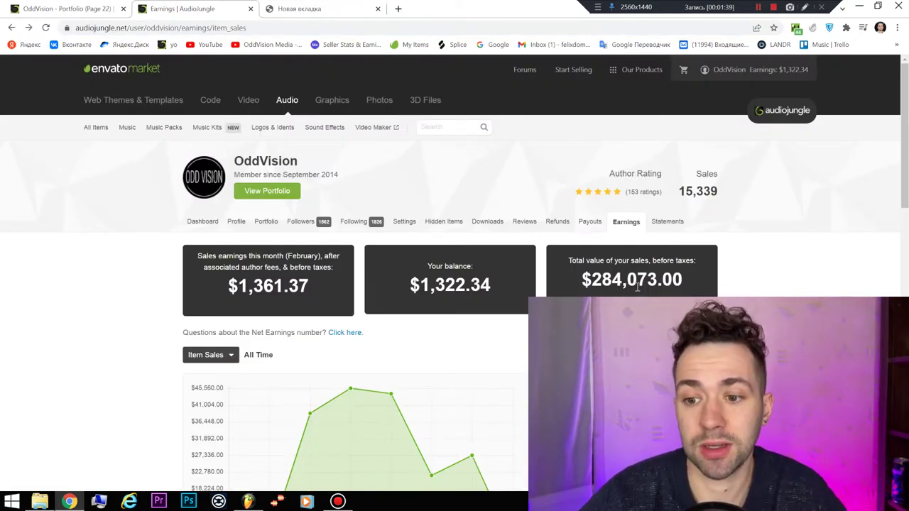
click(43, 9)
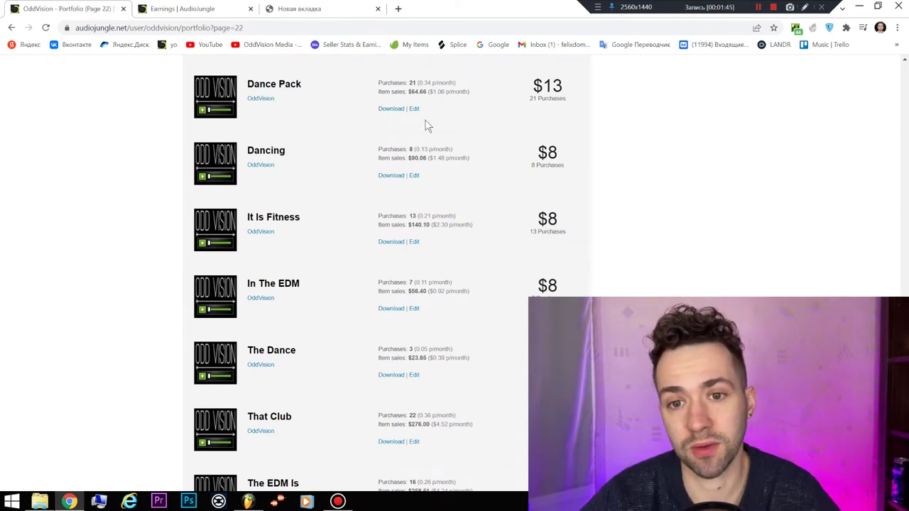
click(861, 8)
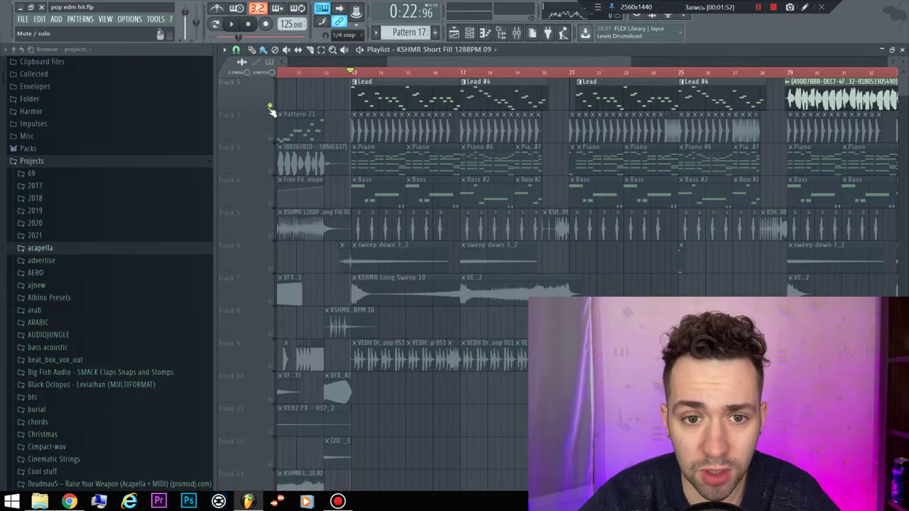
Play the soloed lead, unmute Track 2, and open the Lead clip's notes
key(space)
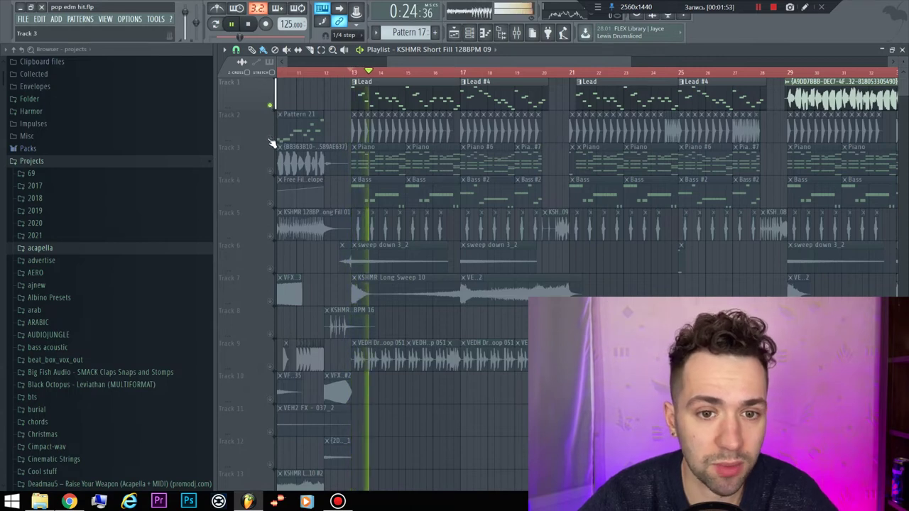
key(space)
click(270, 137)
double_click(382, 100)
Play the lead melody, then inspect and close the Lead channel's Sylenth1 synth
key(space)
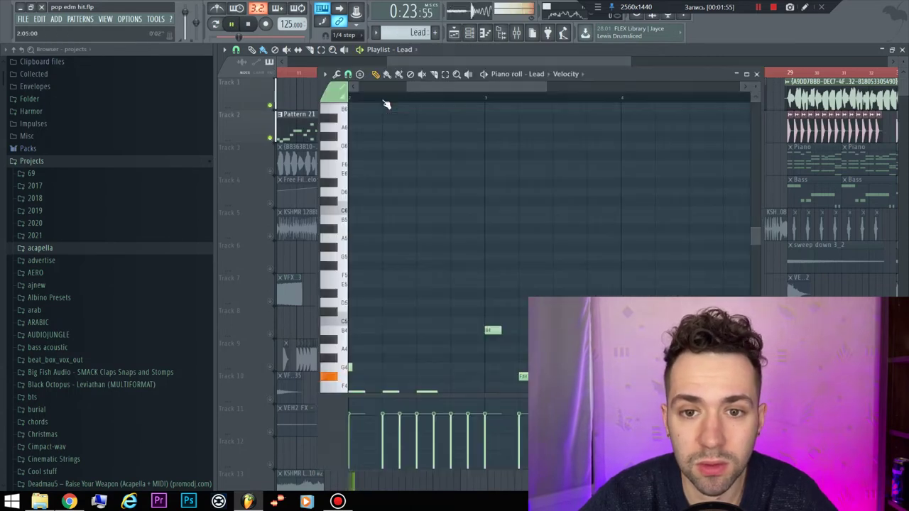
key(F6)
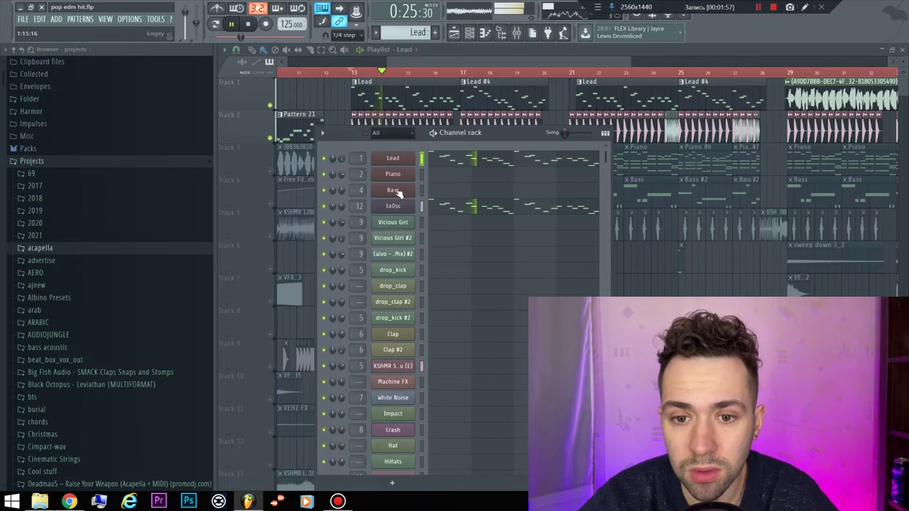
key(space)
click(400, 160)
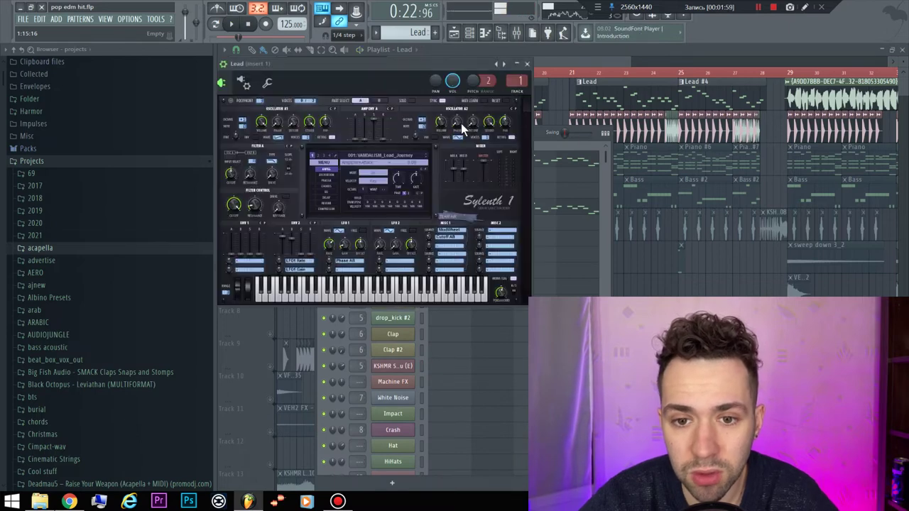
click(526, 65)
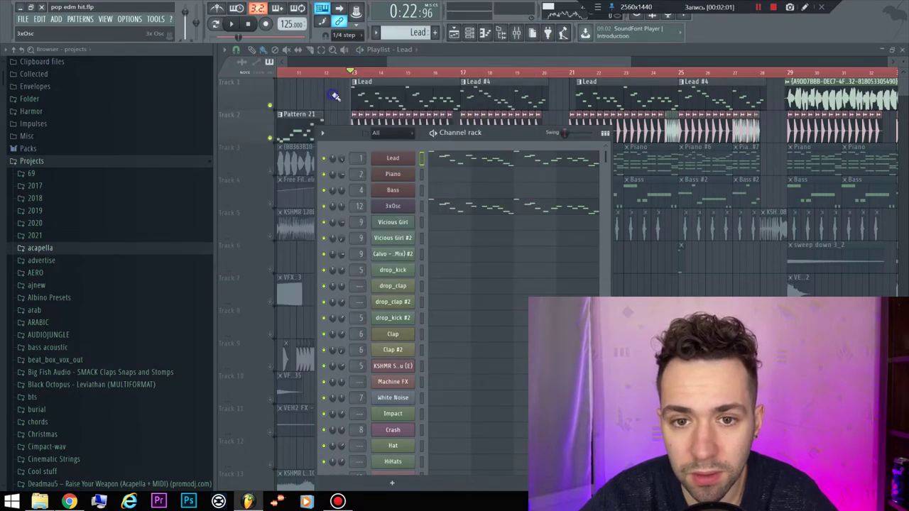
Play the arrangement with Track 3's Piano clips unmuted and view the Piano pattern's notes
key(space)
key(F6)
click(270, 171)
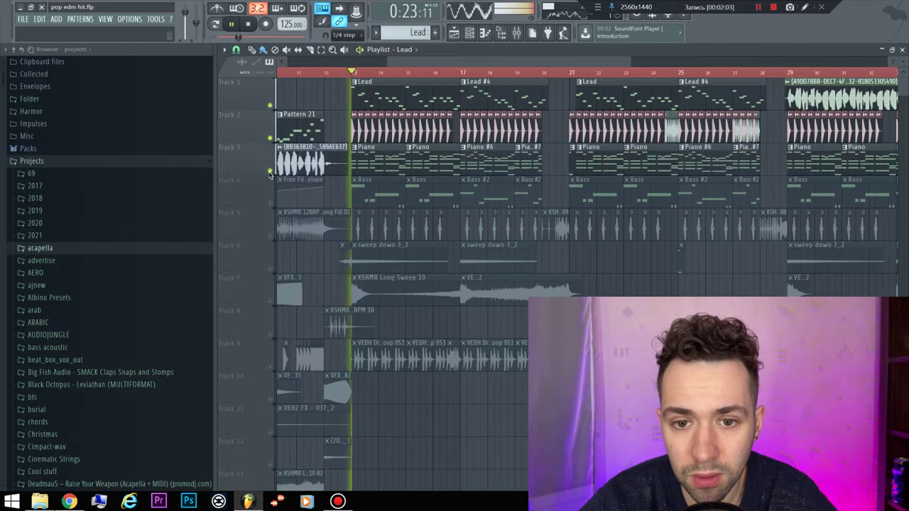
double_click(700, 84)
key(F7)
key(F6)
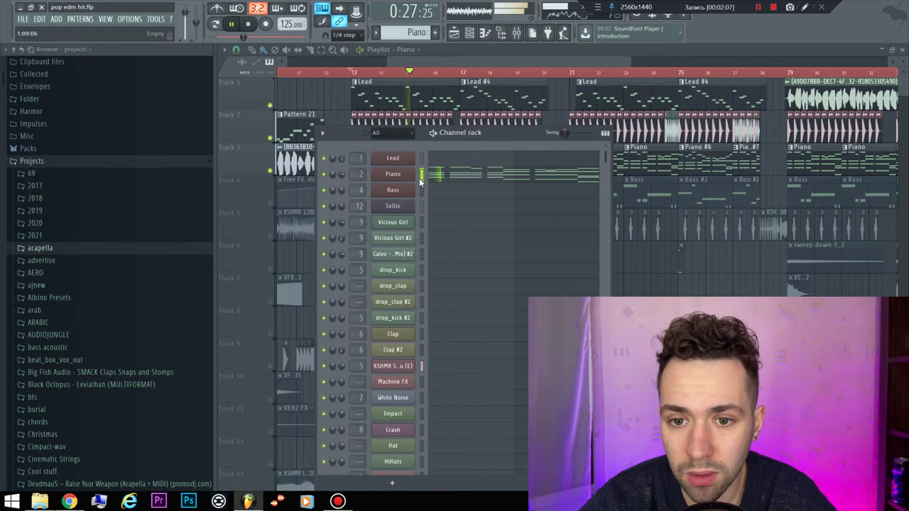
Solo and unsolo the Piano channel, and check its Nexus patch, PN Digitalism
right_click(324, 174)
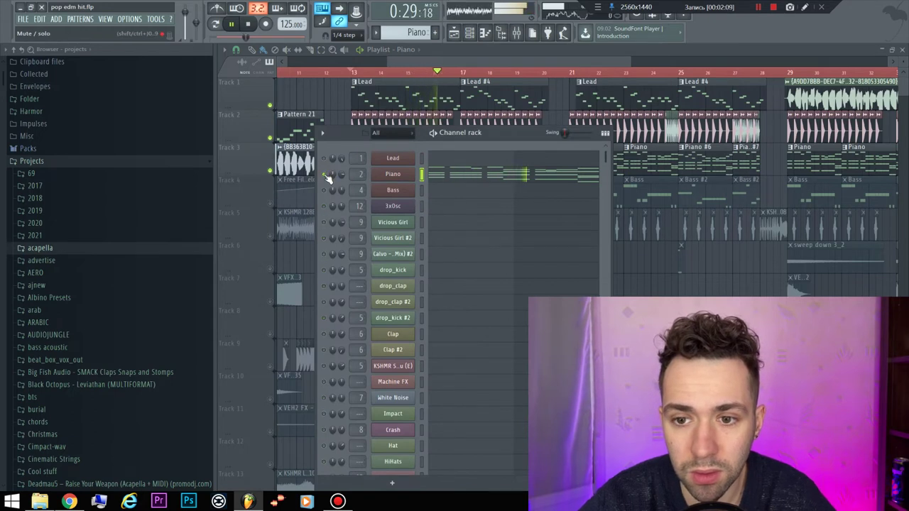
right_click(328, 176)
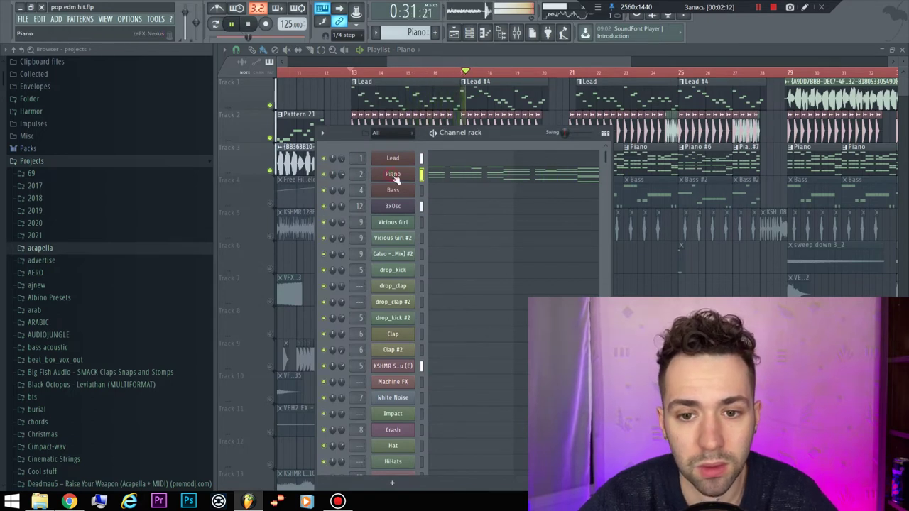
click(395, 177)
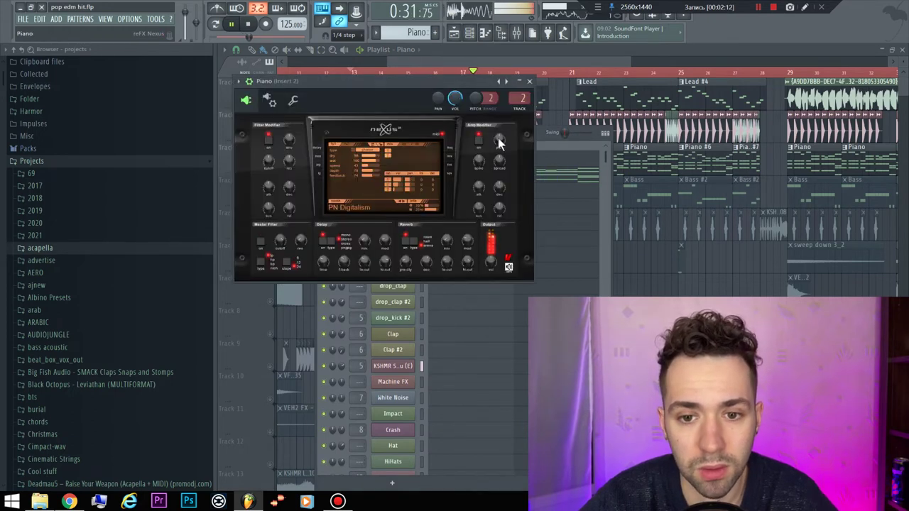
click(531, 82)
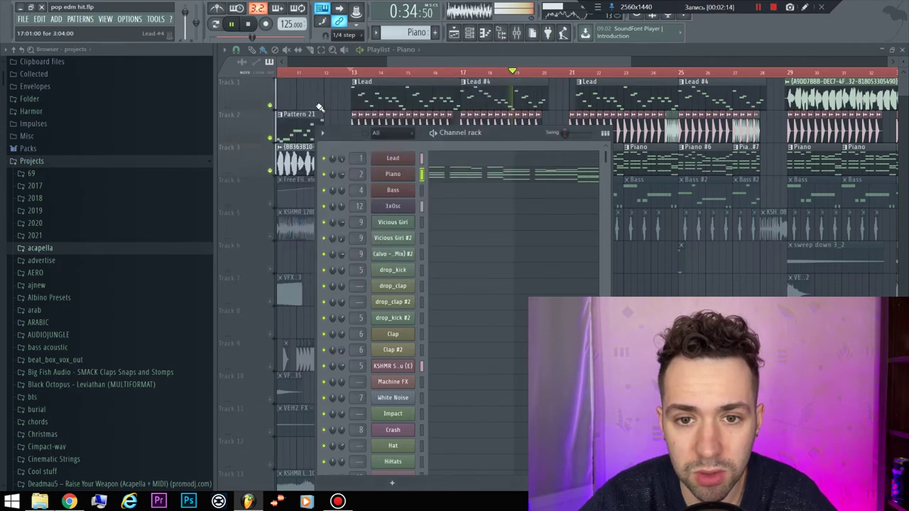
click(410, 175)
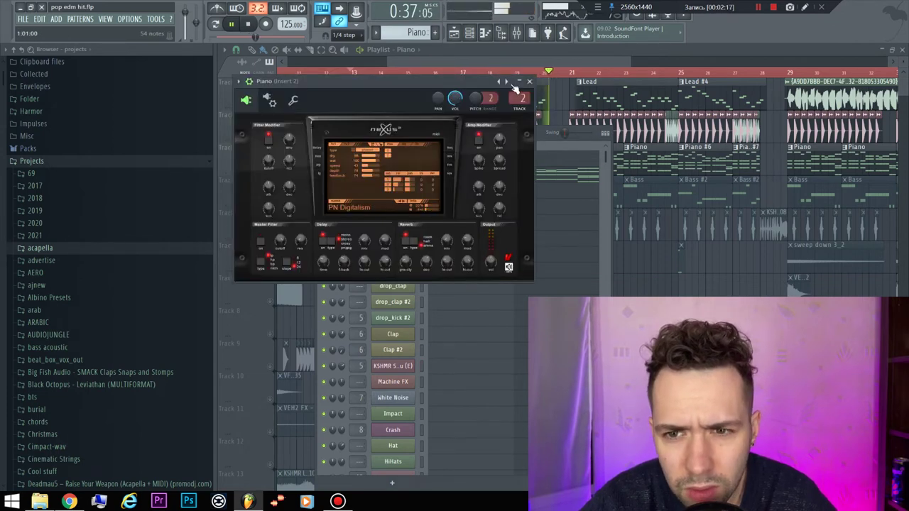
key(Escape)
Stop playback, hide the channel rack, and unmute Track 4's Bass clips
key(space)
key(F6)
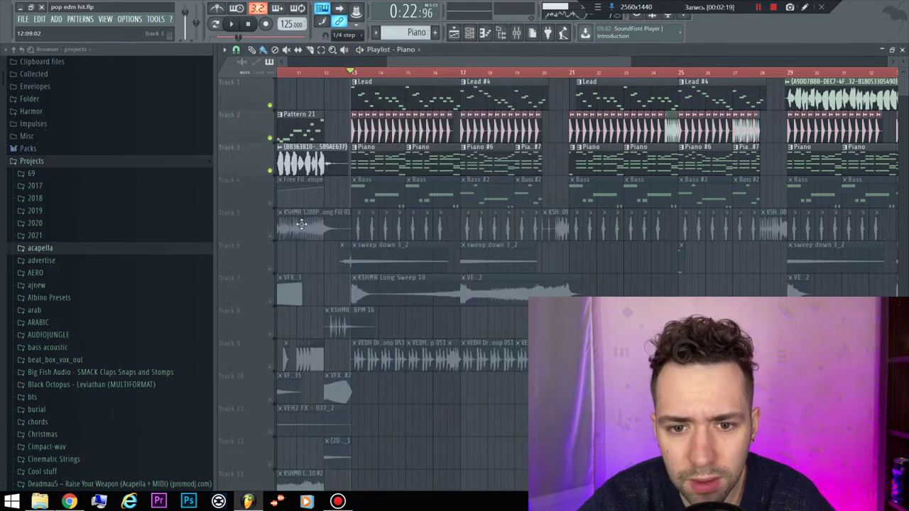
click(272, 204)
Unmute Tracks 3, 2 and 1 while playing from bar 13
right_click(272, 206)
key(space)
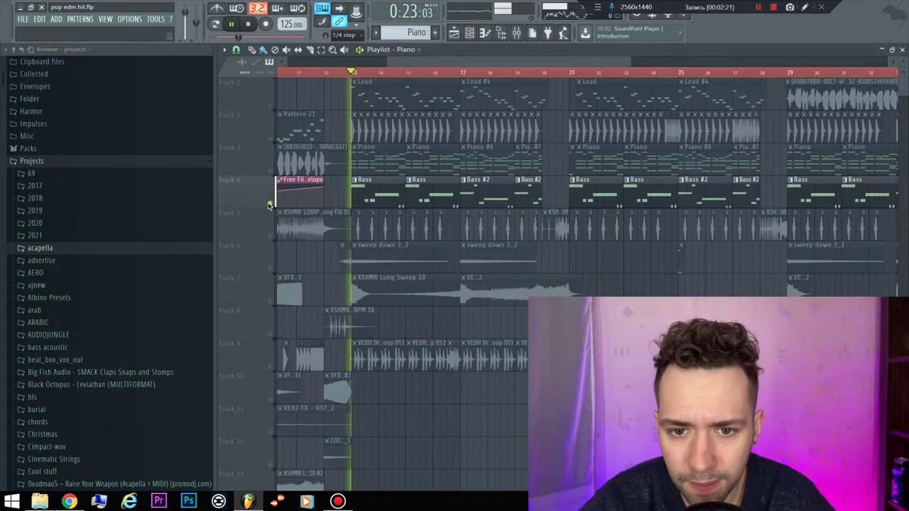
click(270, 170)
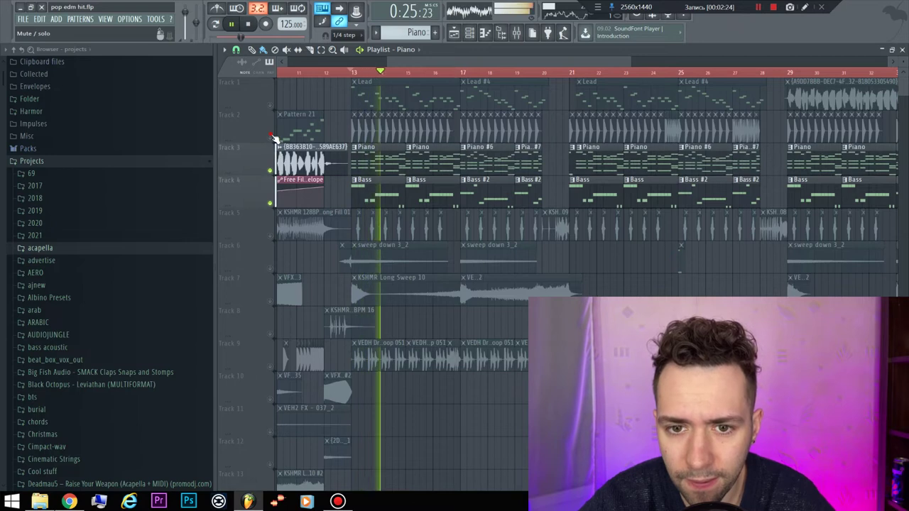
click(270, 138)
click(270, 105)
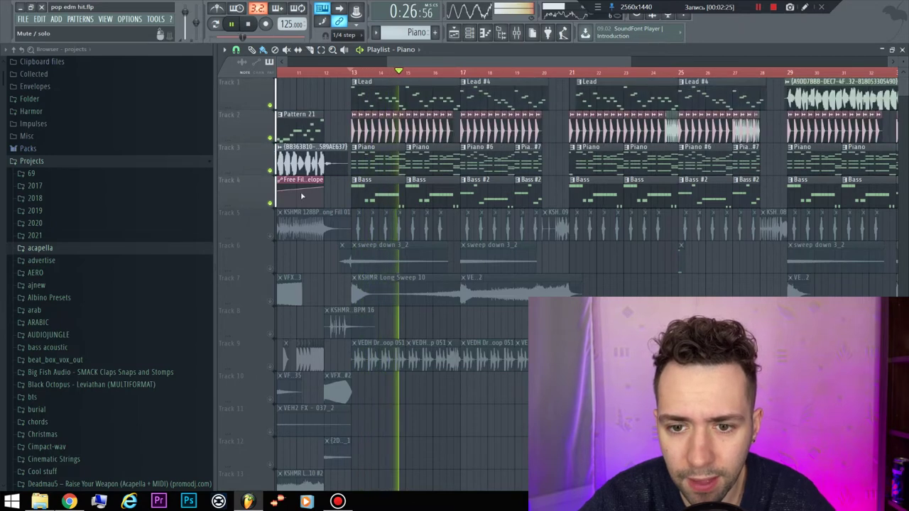
key(space)
key(space)
Unmute Track 5's percussion and Track 6's sweeps, then set the song position to bar 21
click(270, 237)
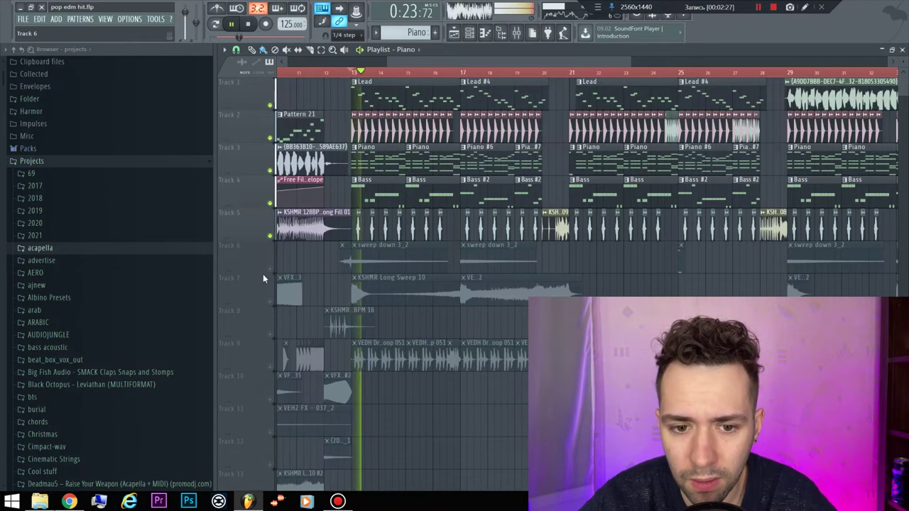
key(space)
click(270, 269)
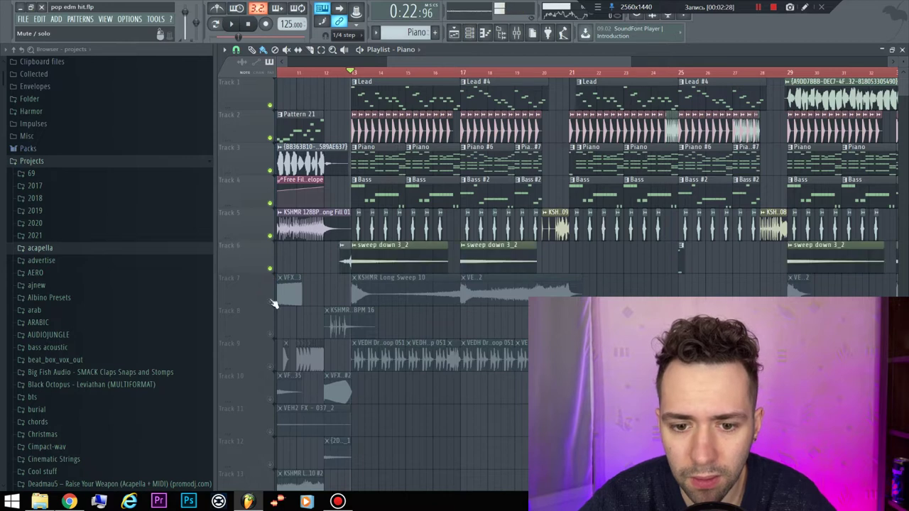
click(567, 74)
scroll(704, 278, up, 3)
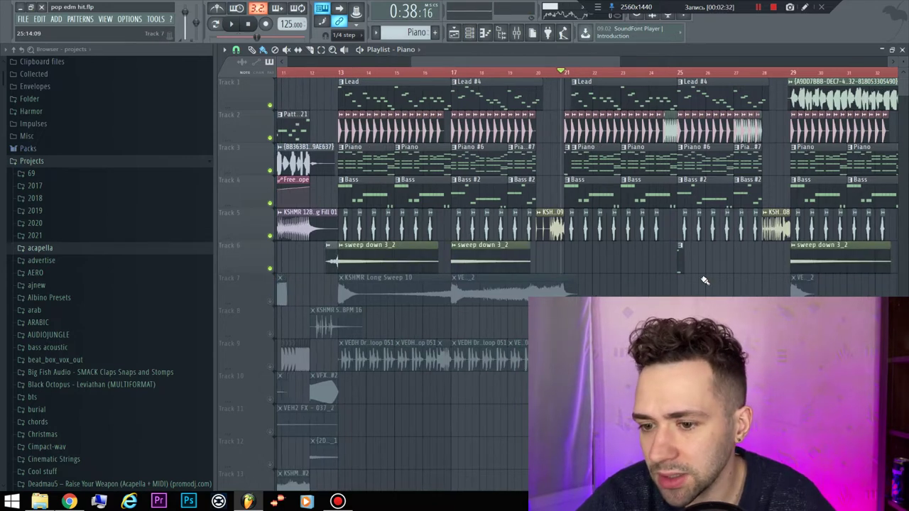
Unmute Tracks 7–12, then from bar 25 solo Track 6's sweeps and add back Tracks 2 and 4
drag(270, 301, 270, 464)
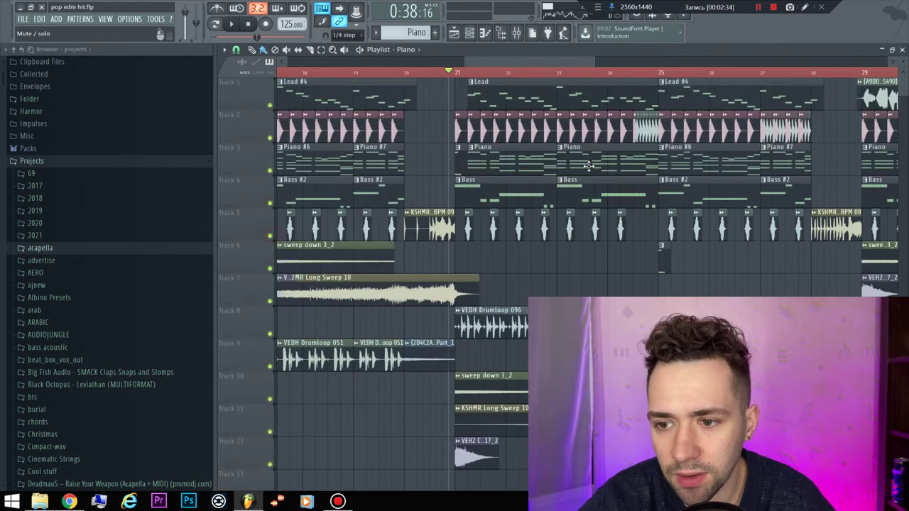
click(660, 74)
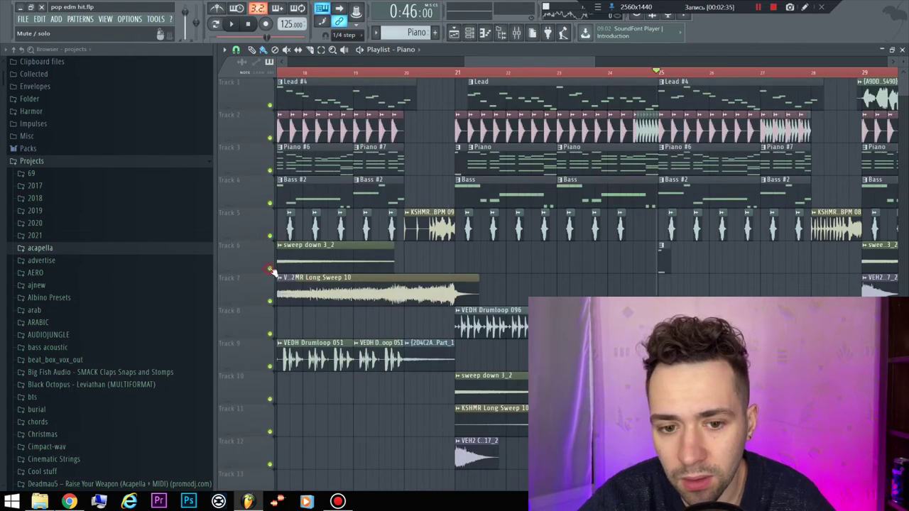
right_click(270, 268)
click(271, 139)
key(space)
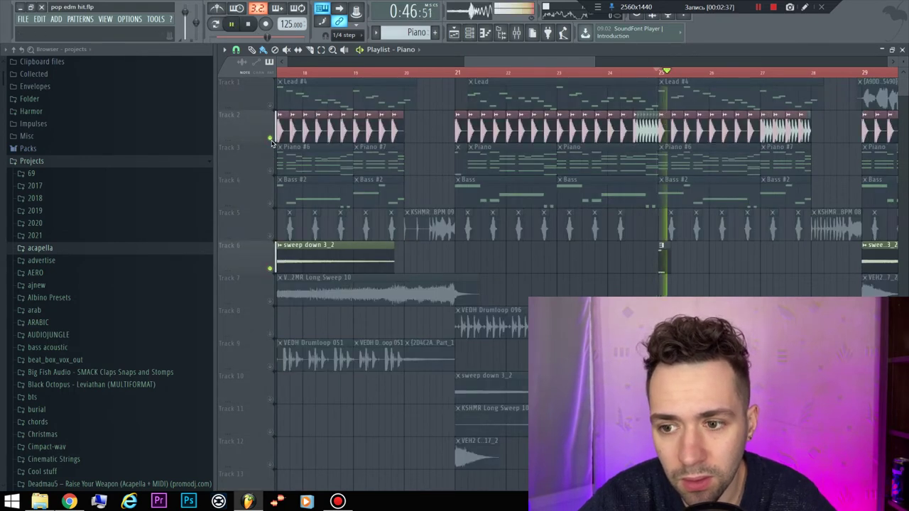
click(270, 204)
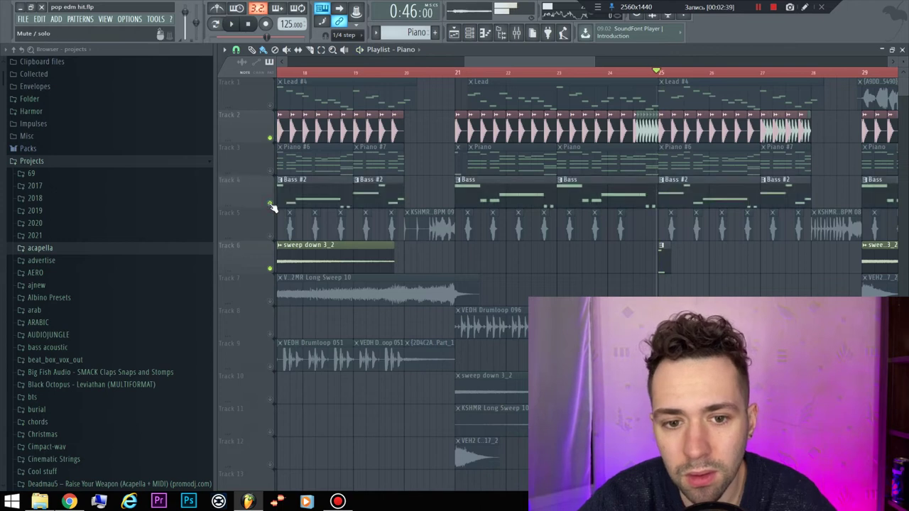
key(space)
key(space)
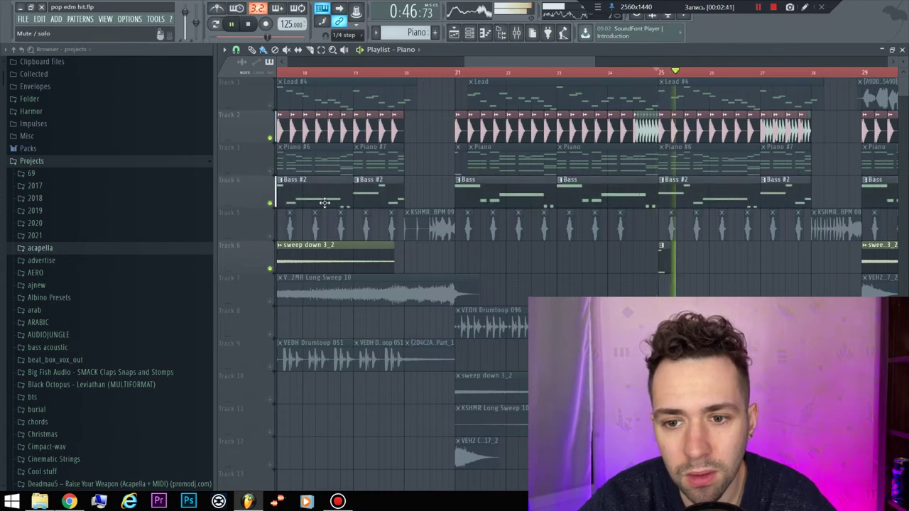
key(space)
From bar 21, unmute Track 3 and then every track, playing the drop
click(455, 74)
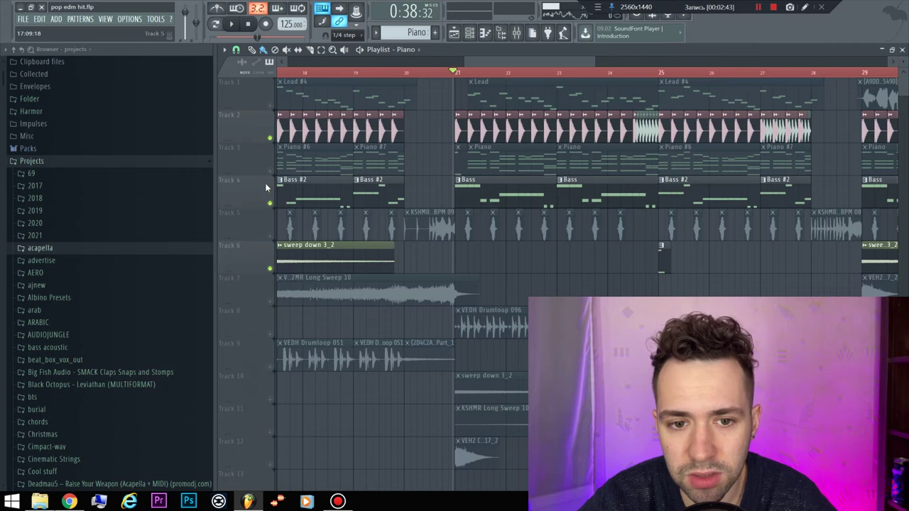
key(space)
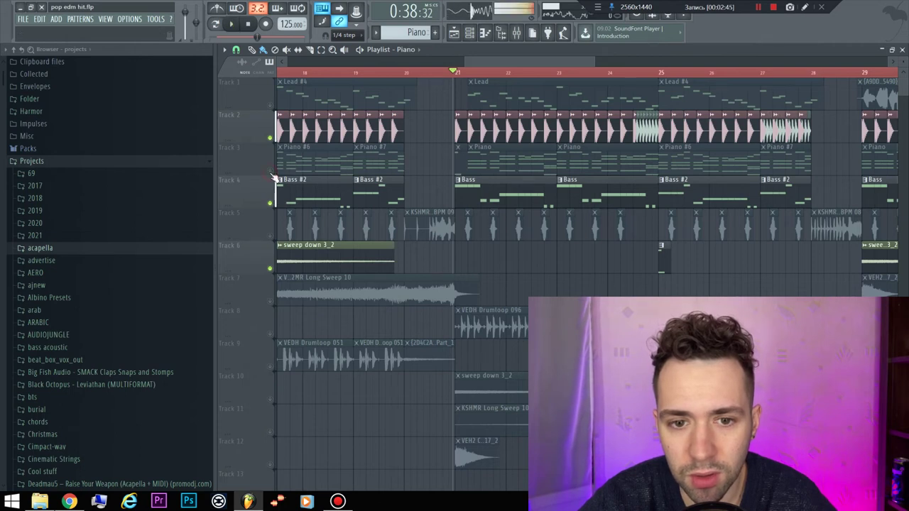
click(270, 171)
key(space)
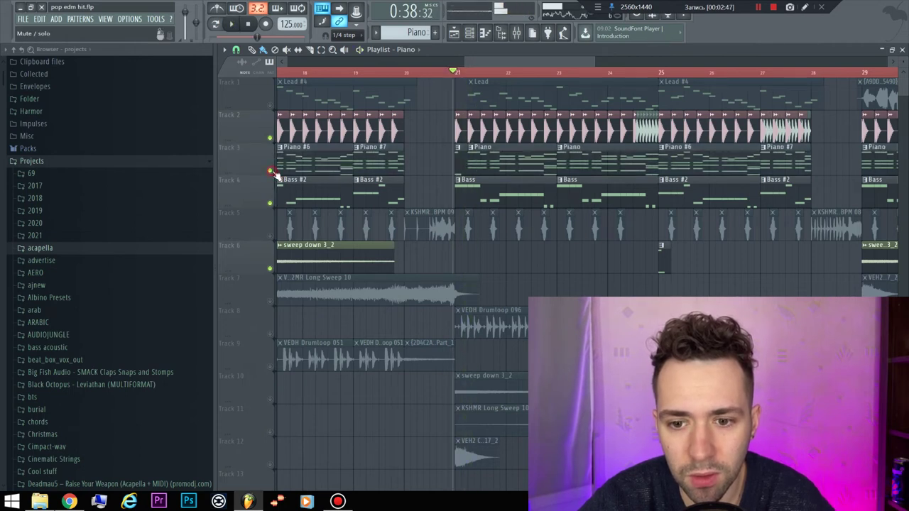
right_click(273, 171)
right_click(273, 171)
key(space)
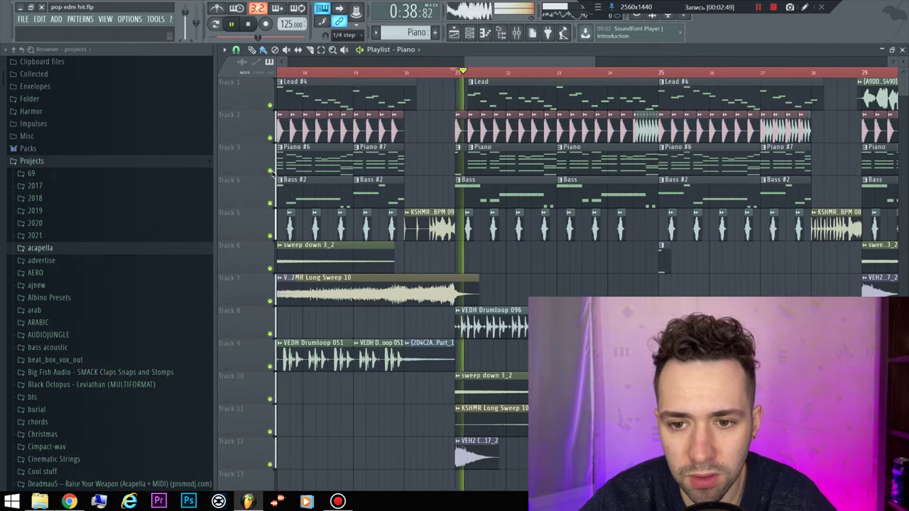
key(space)
scroll(506, 256, down, 5)
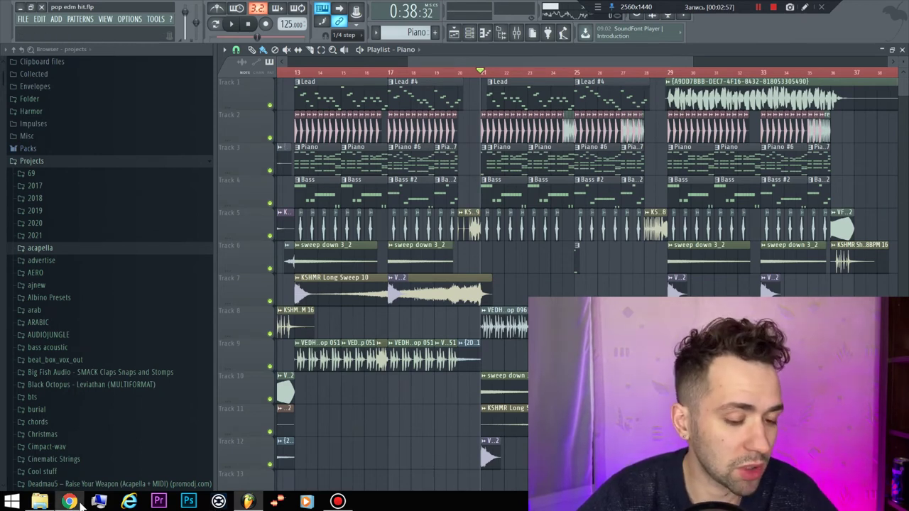
Switch to Chrome and load Splice's Sounds page in the empty third tab via its bookmark
mouse_move(78, 503)
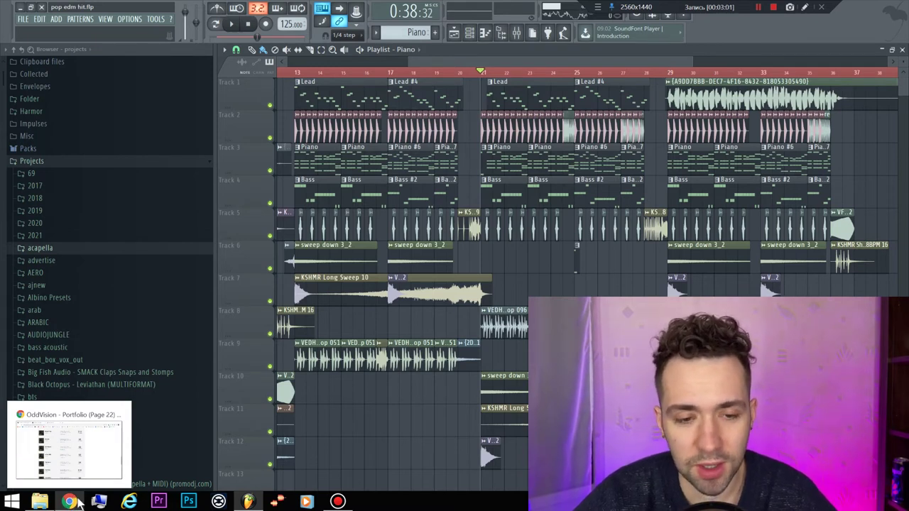
click(69, 501)
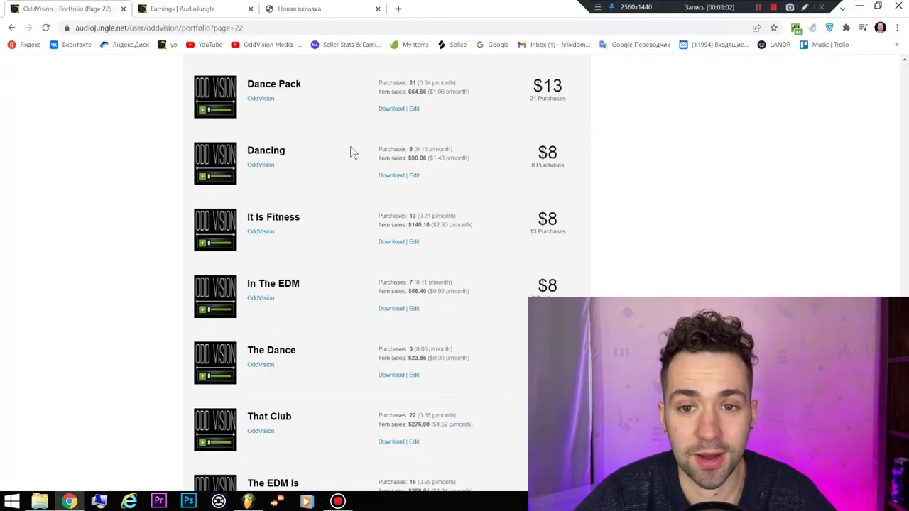
click(348, 8)
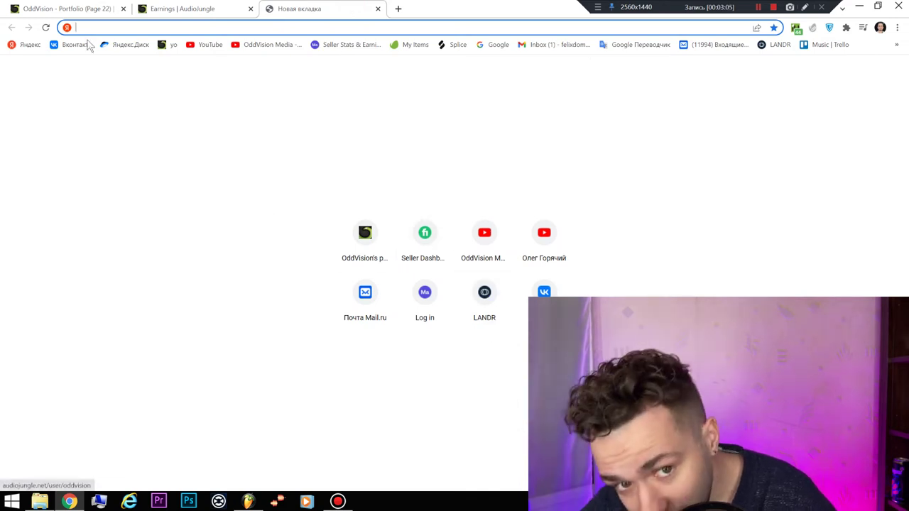
click(451, 47)
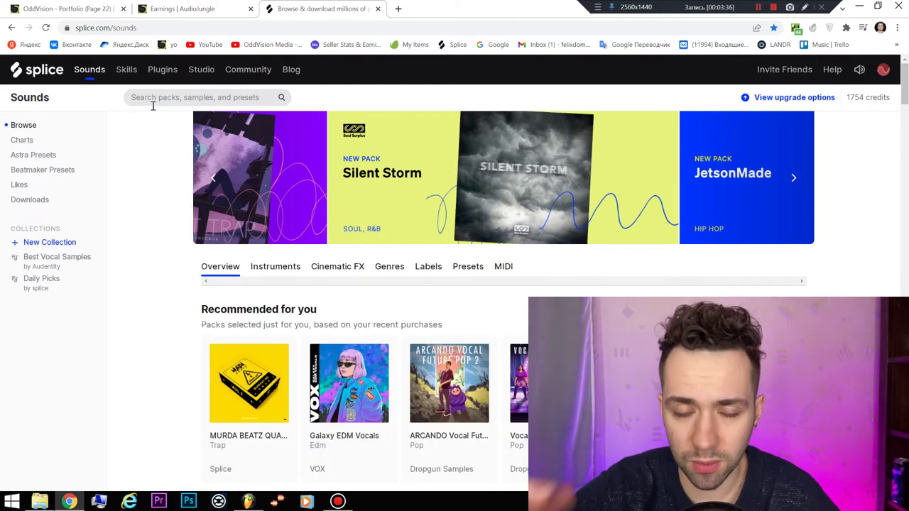
Run an empty sample search on Splice and display the Genres filter options
click(154, 99)
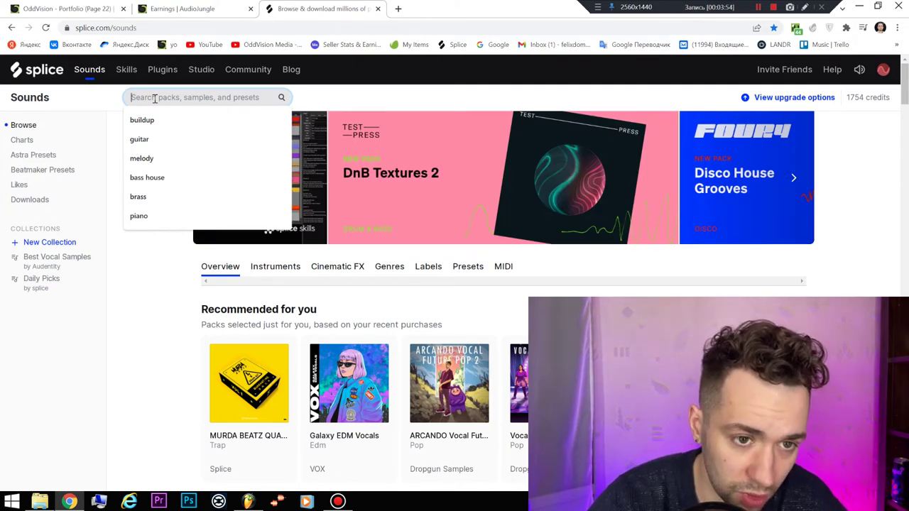
click(155, 99)
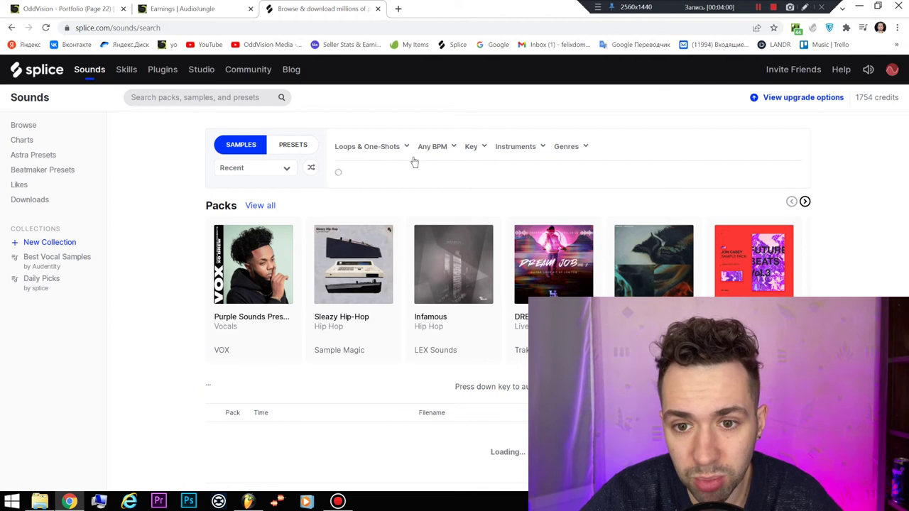
click(572, 148)
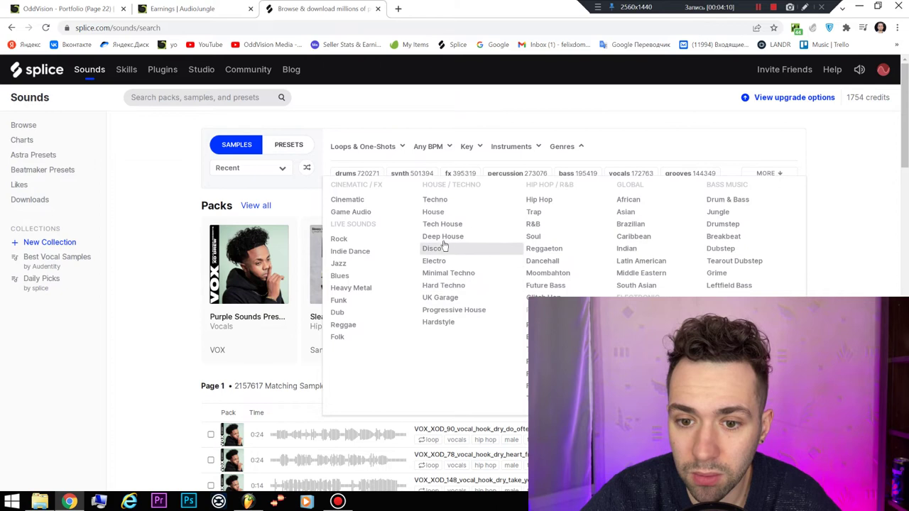
Filter Splice samples to the House genre and the percussion tag, showing 38839 results
click(457, 215)
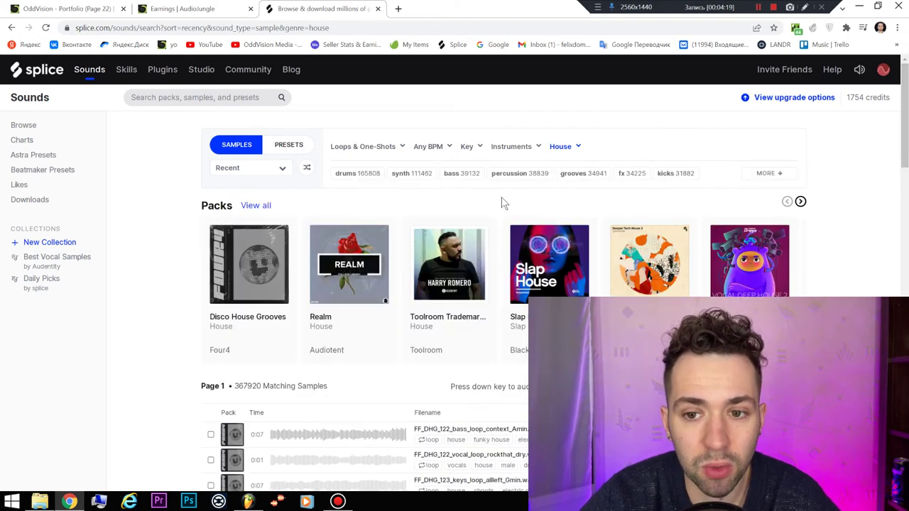
click(523, 179)
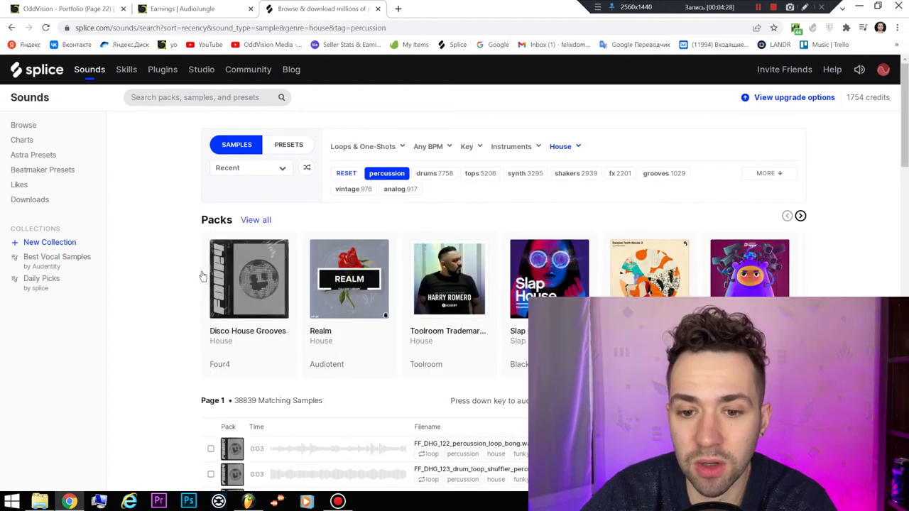
Preview the bong percussion loop, then reset tags to show all 367920 House samples
scroll(206, 270, down, 3)
scroll(225, 260, up, 2)
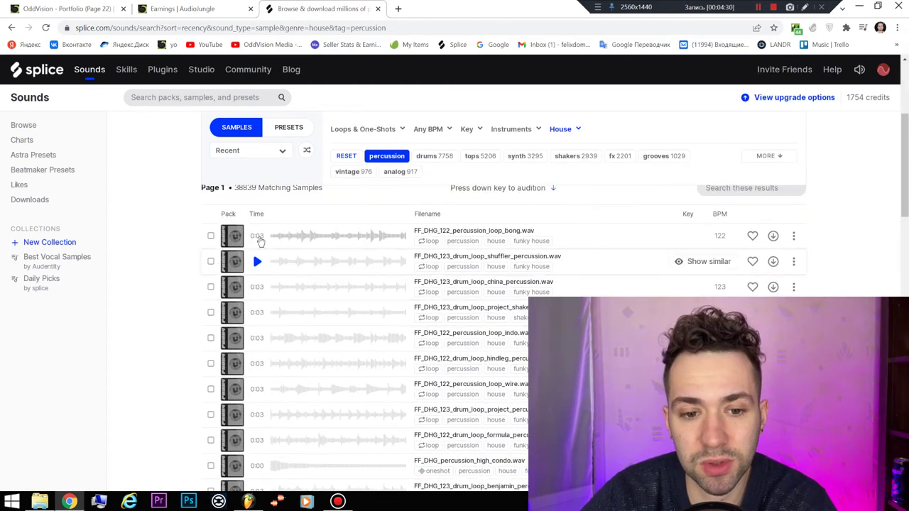
click(224, 241)
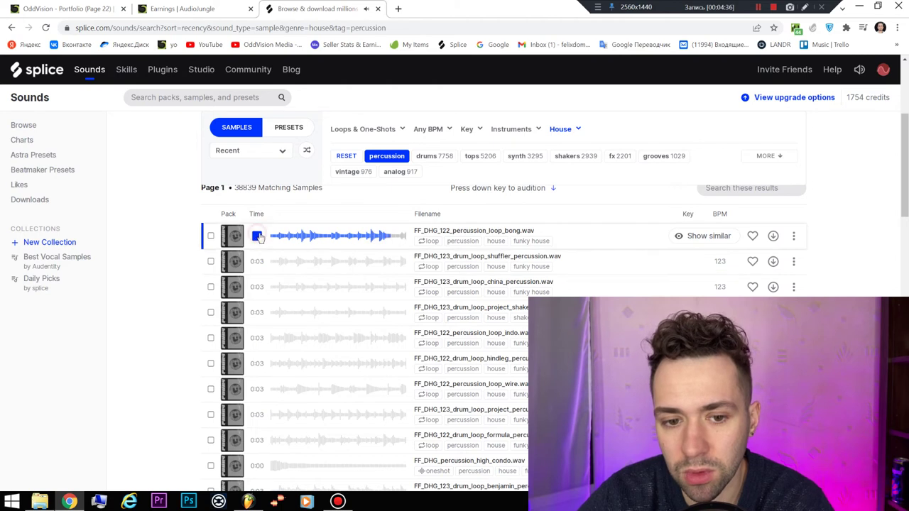
click(341, 156)
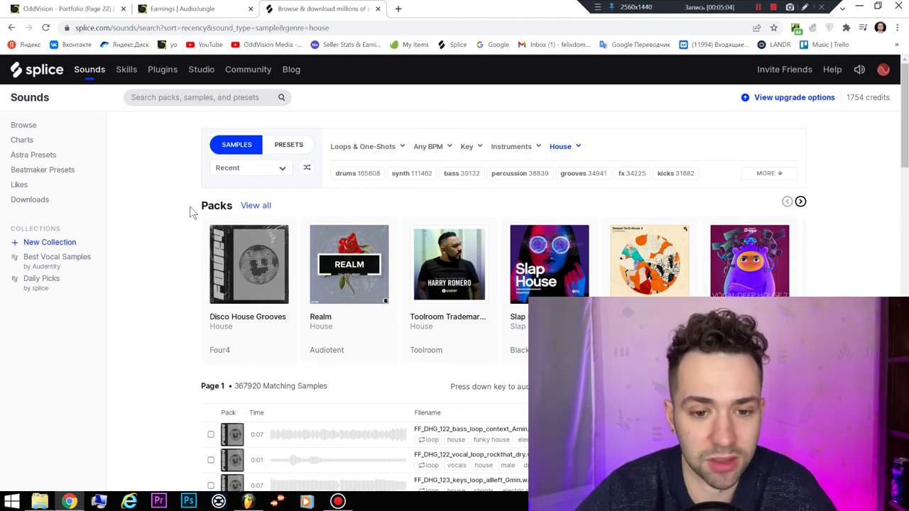
scroll(188, 233, down, 3)
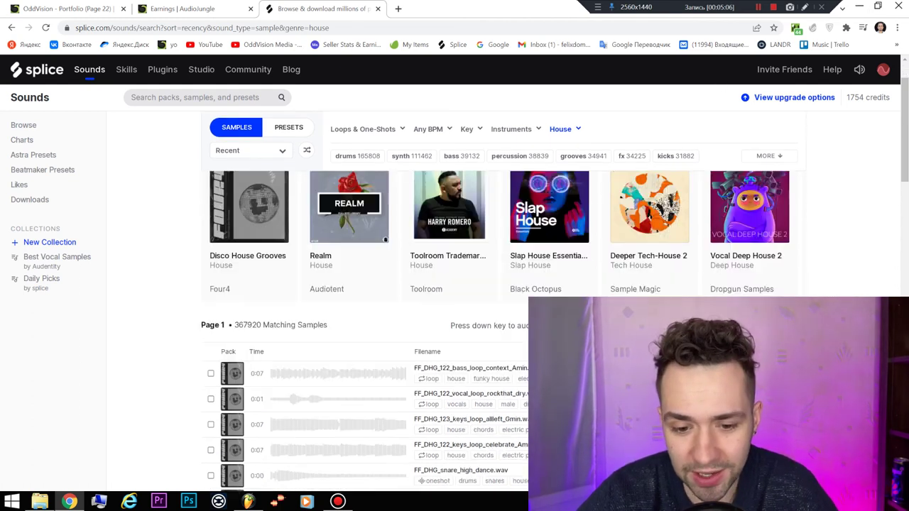
scroll(151, 455, up, 3)
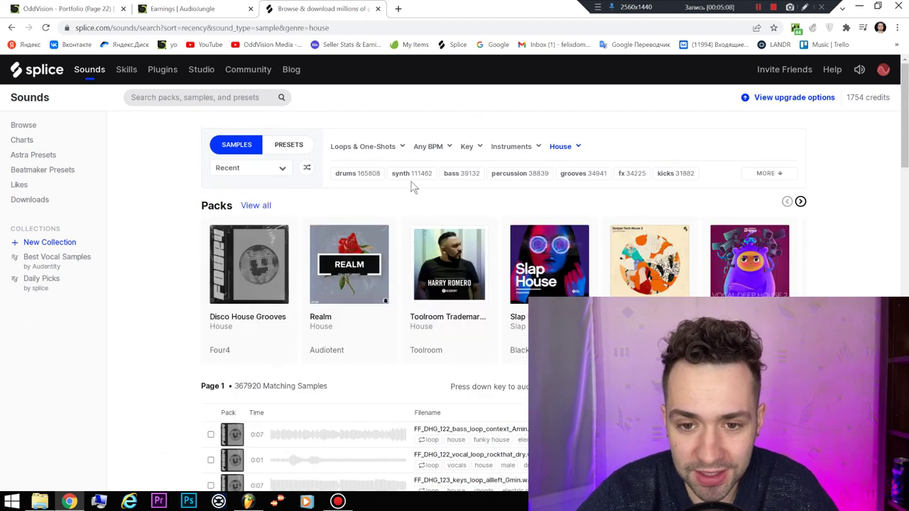
click(866, 7)
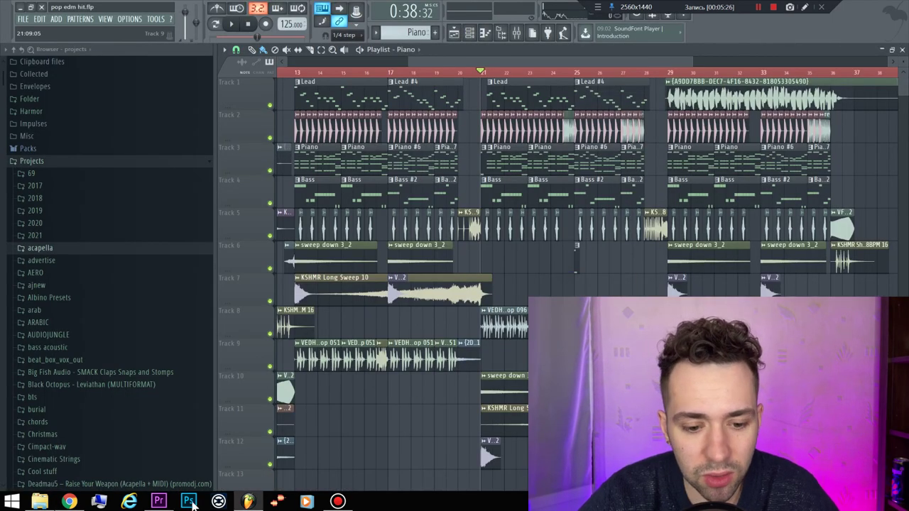
key(alt+Tab)
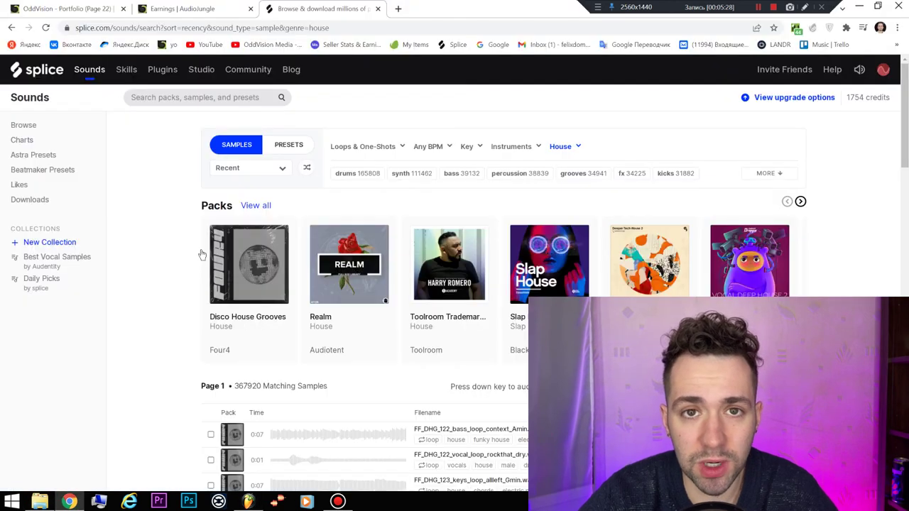